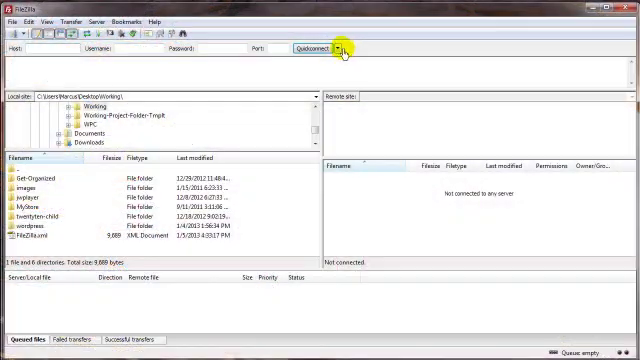
# - Connect to the saved SFTP site from Quickconnect history and open its public_html folder
pyautogui.click(336, 50)
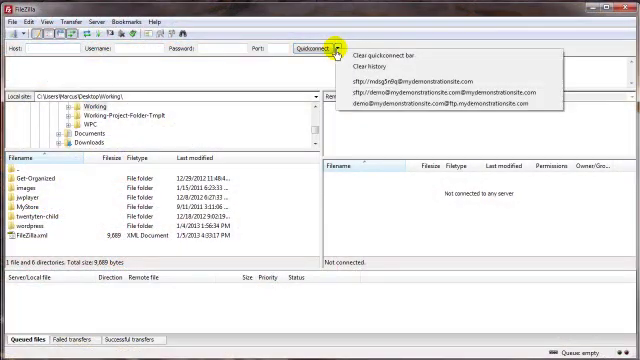
pyautogui.click(370, 84)
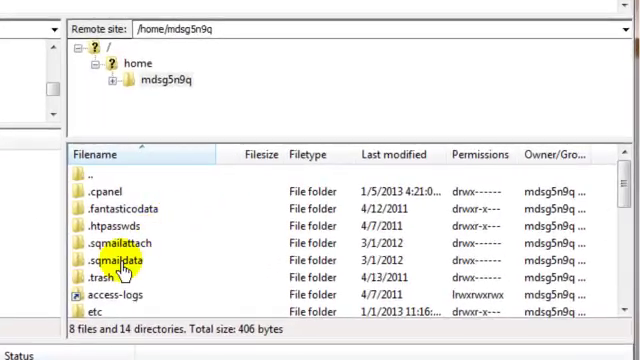
pyautogui.click(130, 240)
pyautogui.scroll(-3, 120, 240)
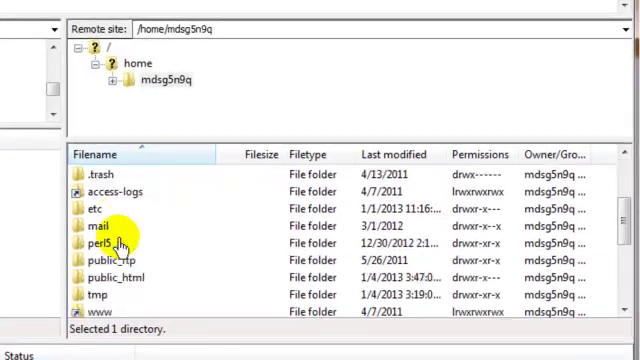
pyautogui.scroll(-4, 120, 240)
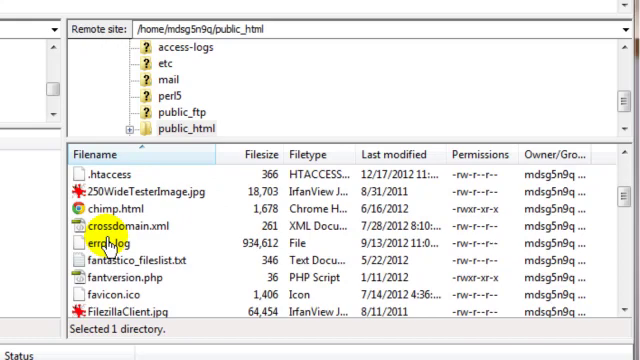
pyautogui.scroll(1, 105, 247)
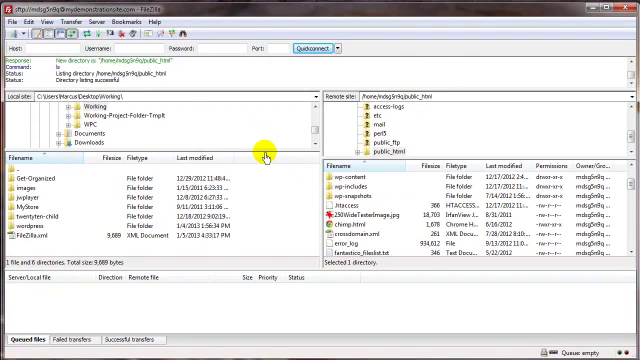
# - Refresh the remote listing, enable Force showing hidden files, and confirm the FTP-only notice
pyautogui.click(97, 22)
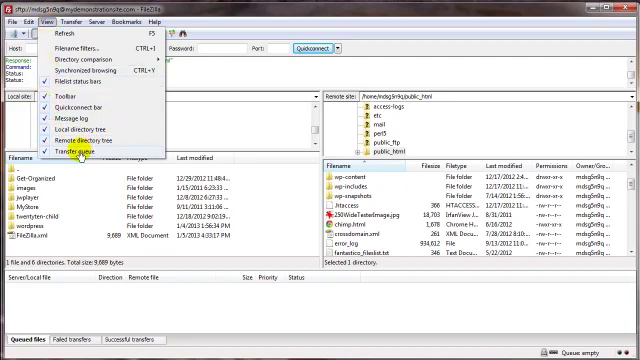
pyautogui.moveTo(96, 21)
pyautogui.click(82, 89)
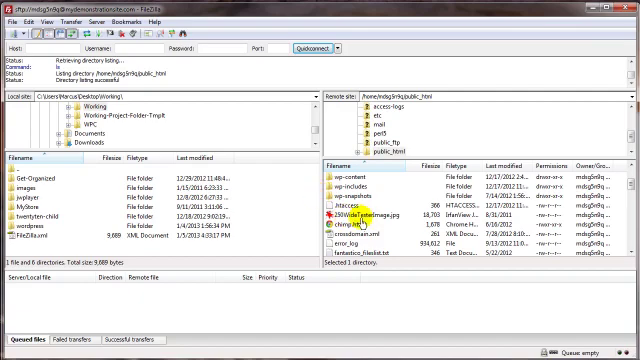
pyautogui.click(96, 21)
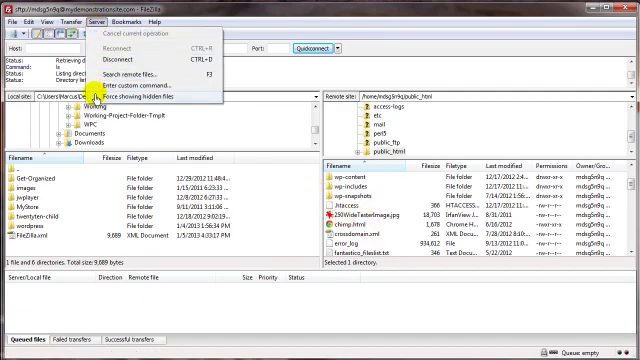
pyautogui.click(100, 60)
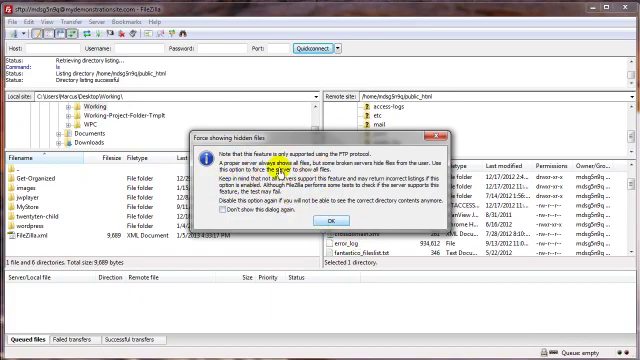
pyautogui.click(331, 221)
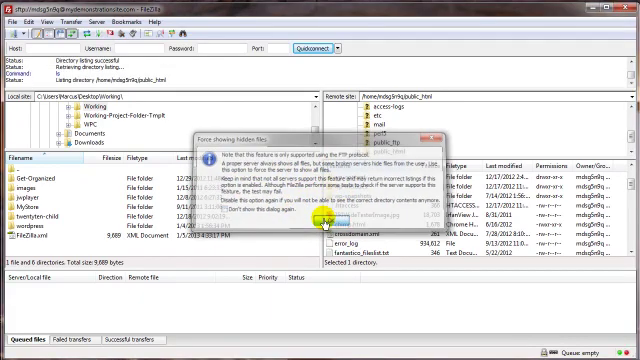